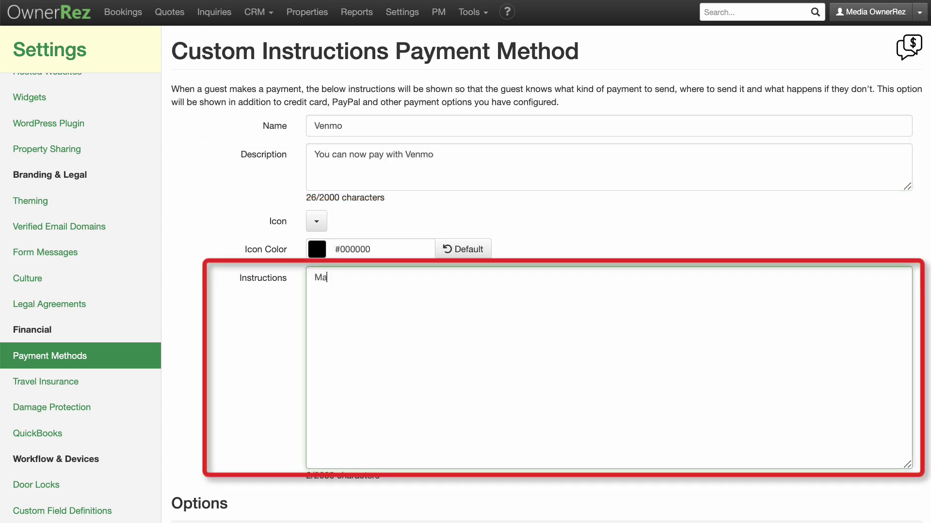
Add Venmo payment instructions telling guests to include the booking number in the notes.
text(e payments with Venmo to @vemoaddress. Include the booking number in the notes.)
scroll(546, 291, down, 3)
Save the new Venmo payment method.
click(202, 497)
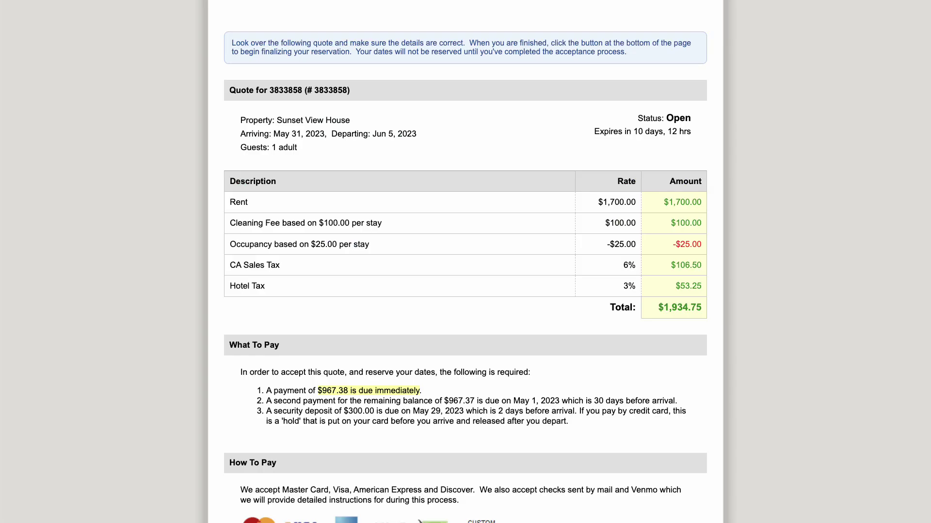
scroll(465, 262, down, 5)
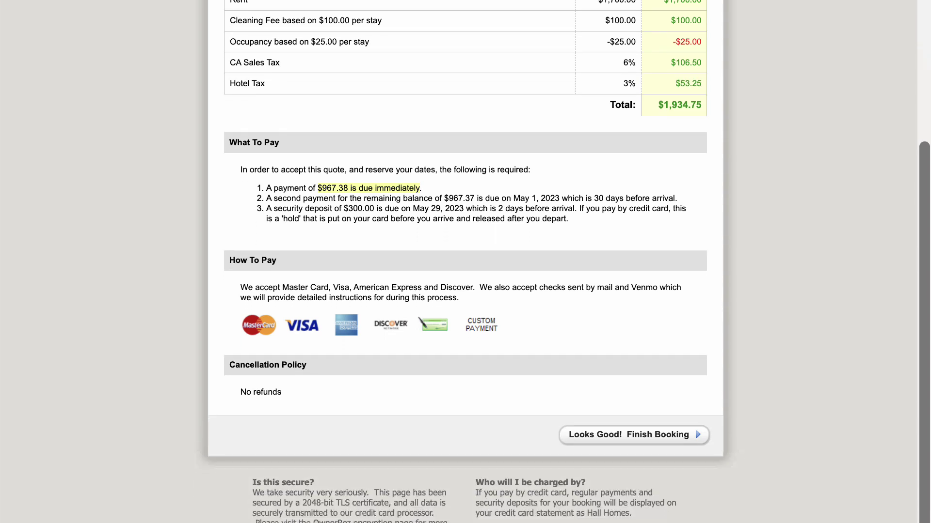
scroll(465, 261, down, 1)
As the guest, finish booking from the quote and proceed to sign the renter agreement.
click(664, 388)
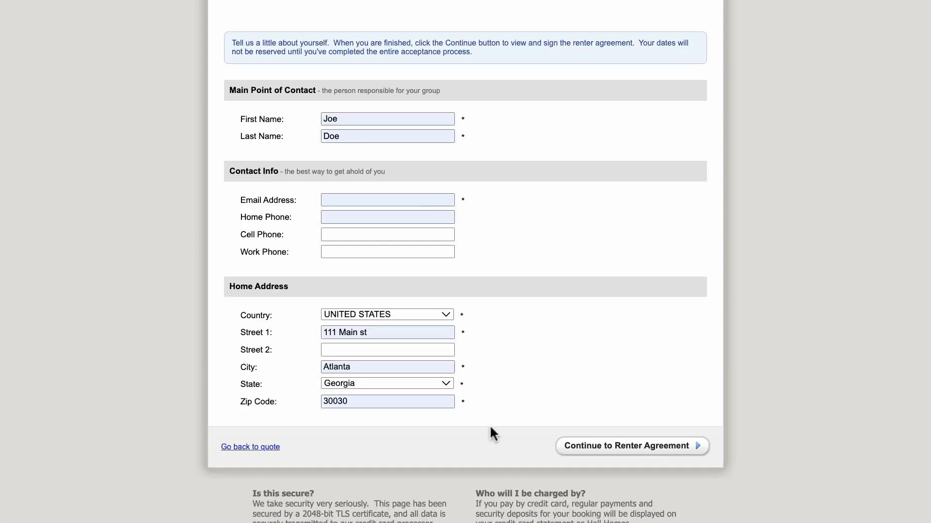
click(564, 448)
scroll(666, 191, down, 20)
click(429, 388)
Sign the agreement with the guest's name, pay via Venmo, then confirm and finalize the booking.
text(Joe Doe)
click(596, 484)
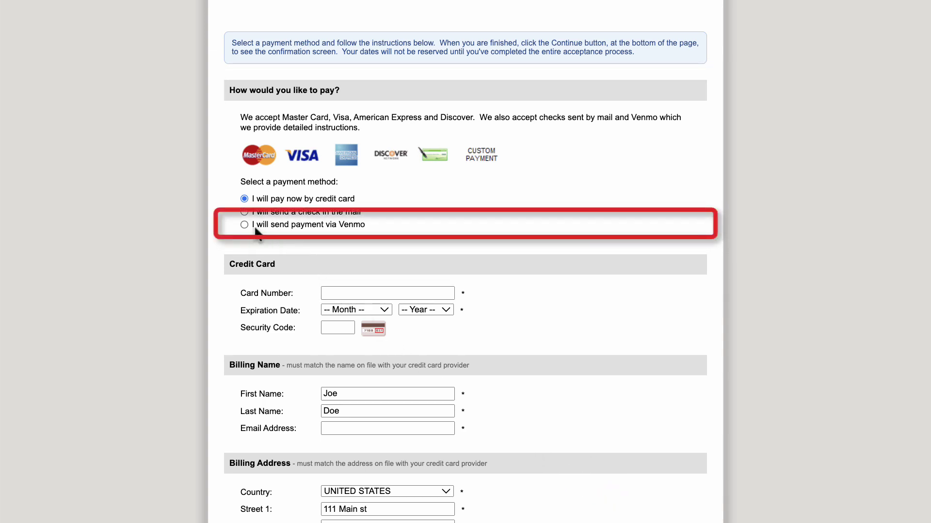
click(245, 225)
click(607, 409)
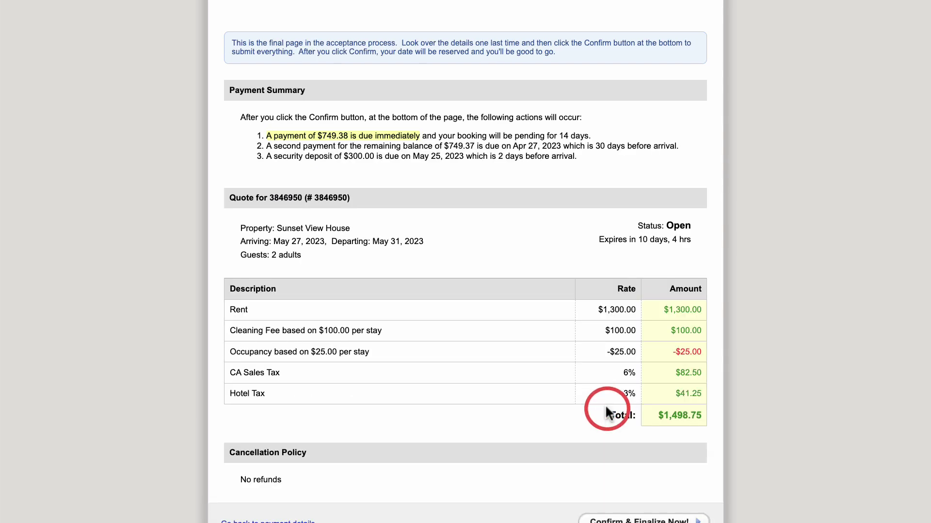
scroll(605, 415, down, 5)
click(606, 388)
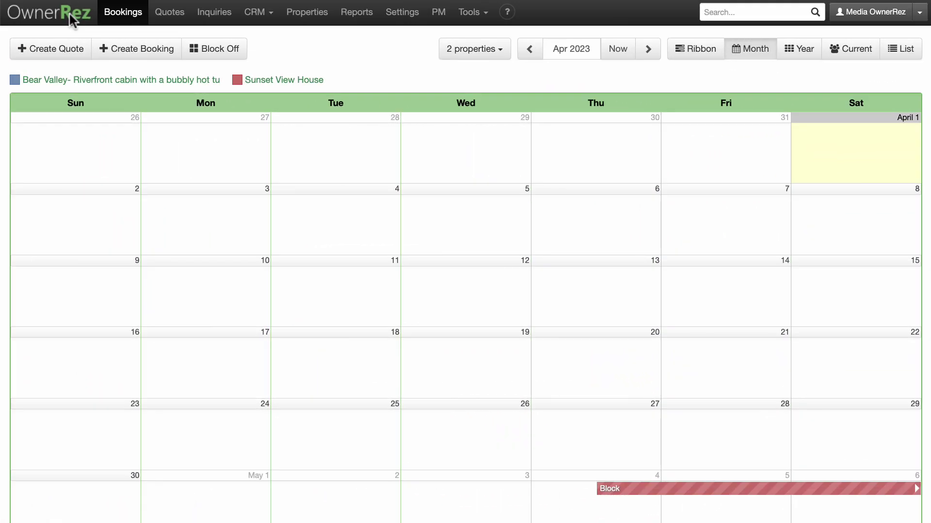
Move the calendar to the next month and open the new booking's overview.
click(648, 48)
mouse_move(676, 475)
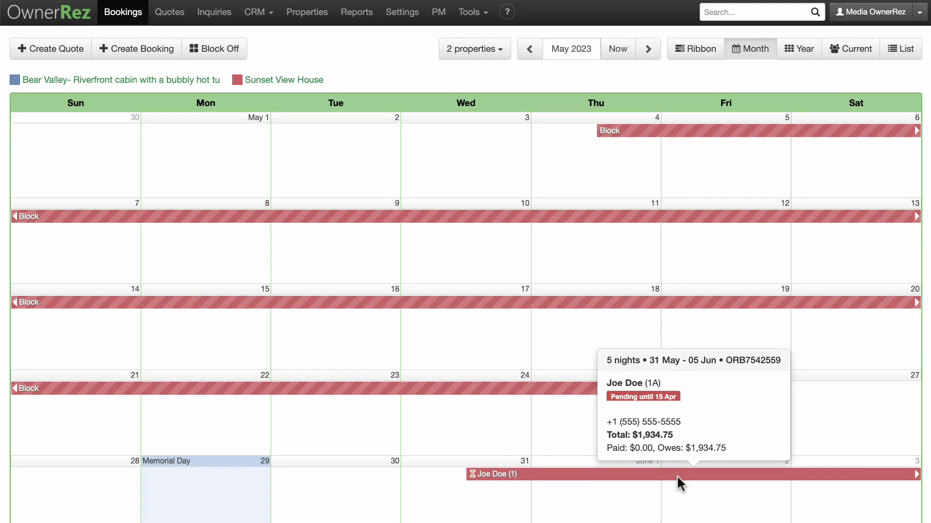
click(677, 475)
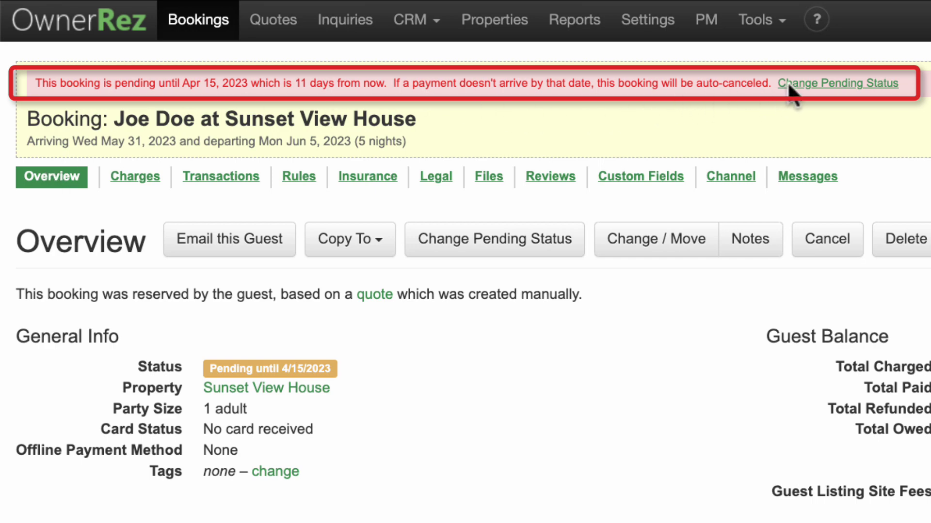
Check the booking's pending status options and the payment actions under Transactions.
click(793, 82)
click(140, 109)
click(63, 196)
Open the booking's payment Rules and review the Change Rules form.
click(185, 113)
click(146, 151)
scroll(145, 148, down, 4)
scroll(150, 144, down, 7)
scroll(151, 144, down, 5)
scroll(150, 145, down, 2)
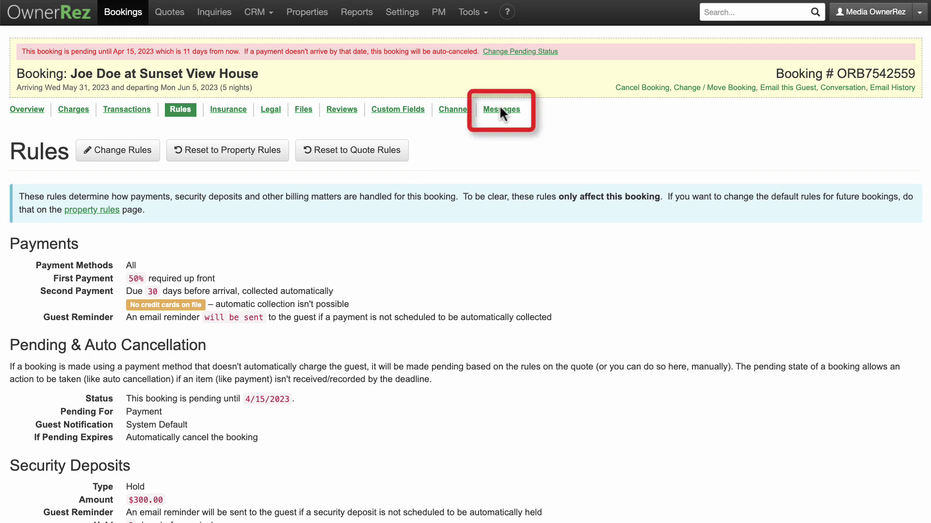
Send the booking's scheduled payment reminder email now from the Messages tab.
click(500, 109)
mouse_move(794, 384)
click(906, 383)
click(901, 406)
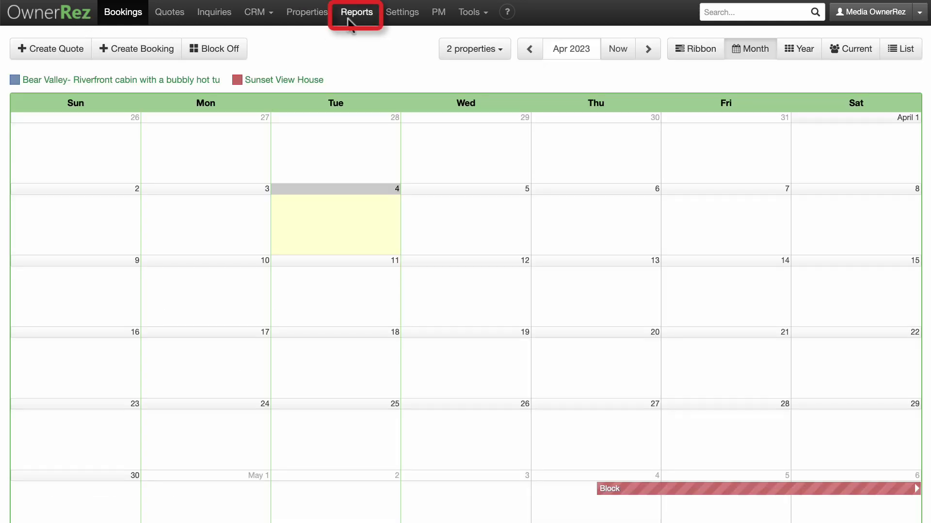
Open the Payments > Payment Summary report from Reports.
click(357, 15)
click(368, 459)
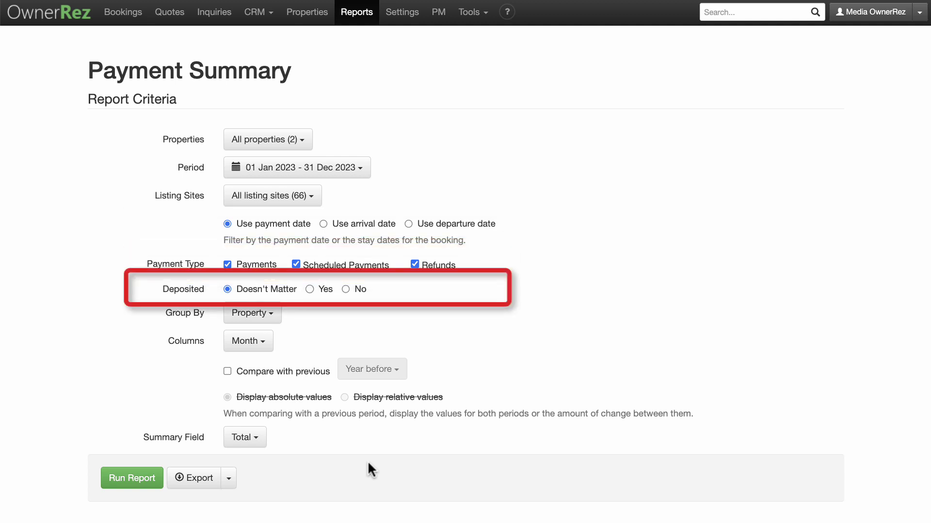